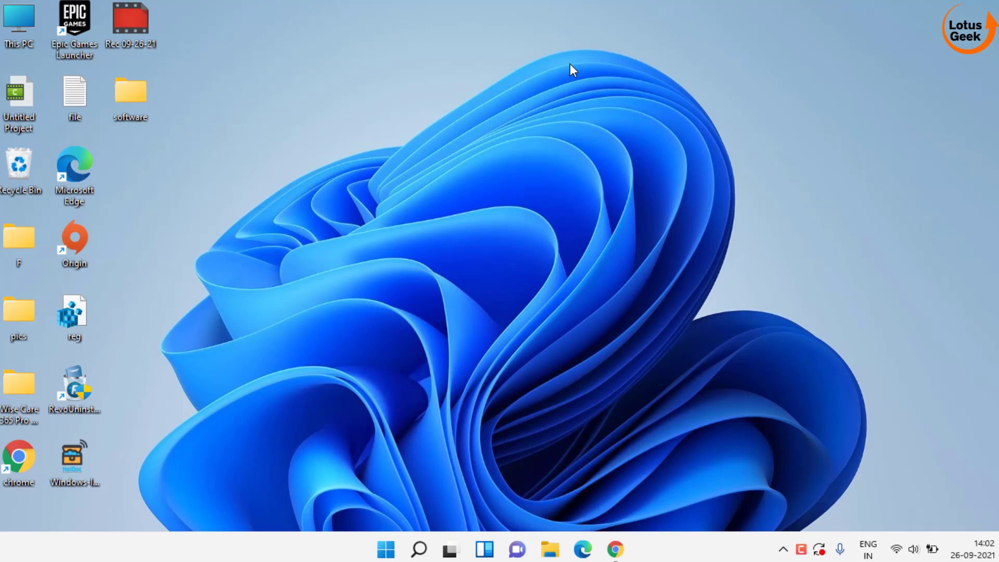
- Run SYSTEMPROPERTIESADVANCED and launch System Restore from the System Protection tab to check for restore points
{"action": "left_click", "coordinate": [391, 556]}
{"action": "type", "text": "run"}
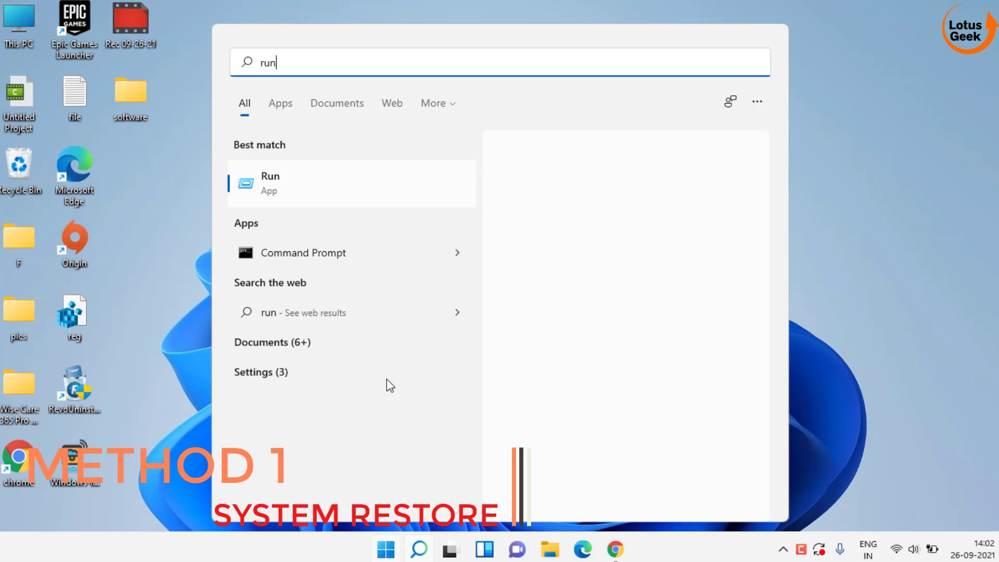
{"action": "left_click", "coordinate": [624, 180]}
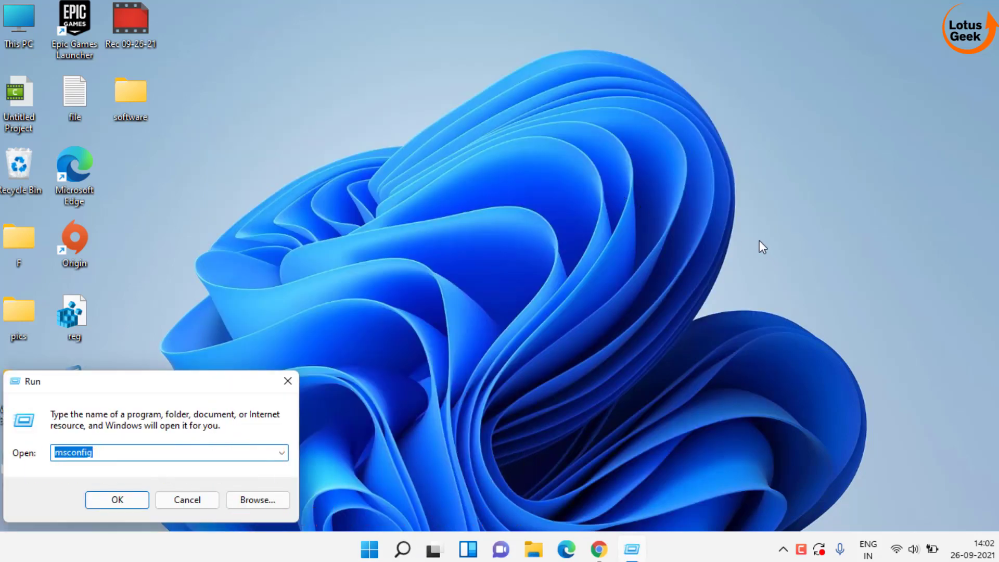
{"action": "type", "text": "system"}
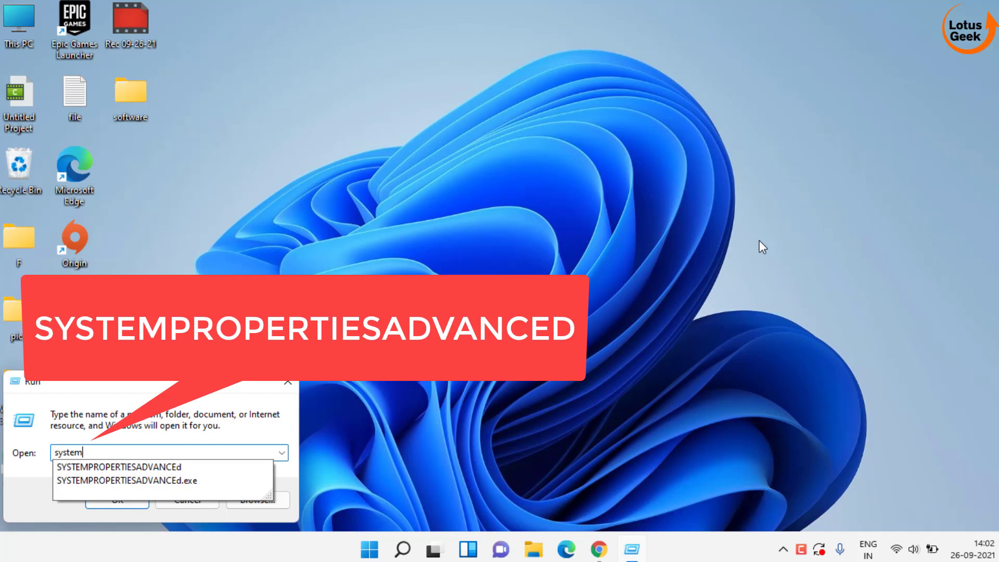
{"action": "key", "text": "Down"}
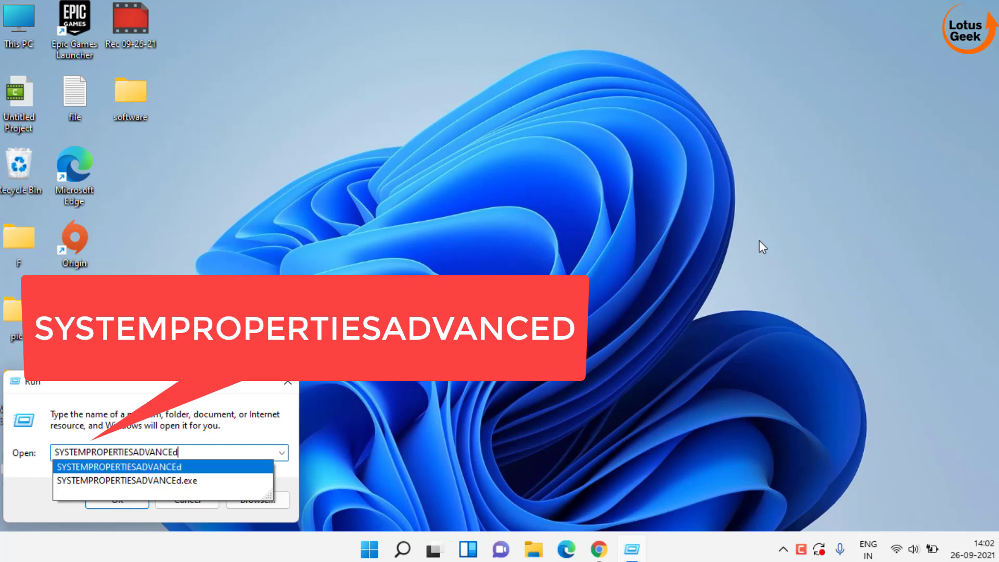
{"action": "key", "text": "Return"}
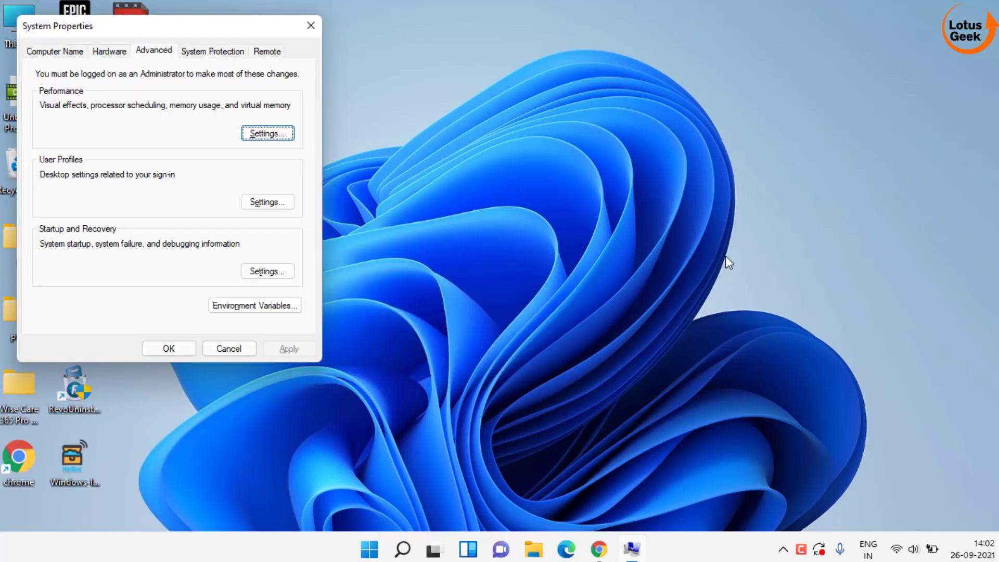
{"action": "left_click", "coordinate": [202, 50]}
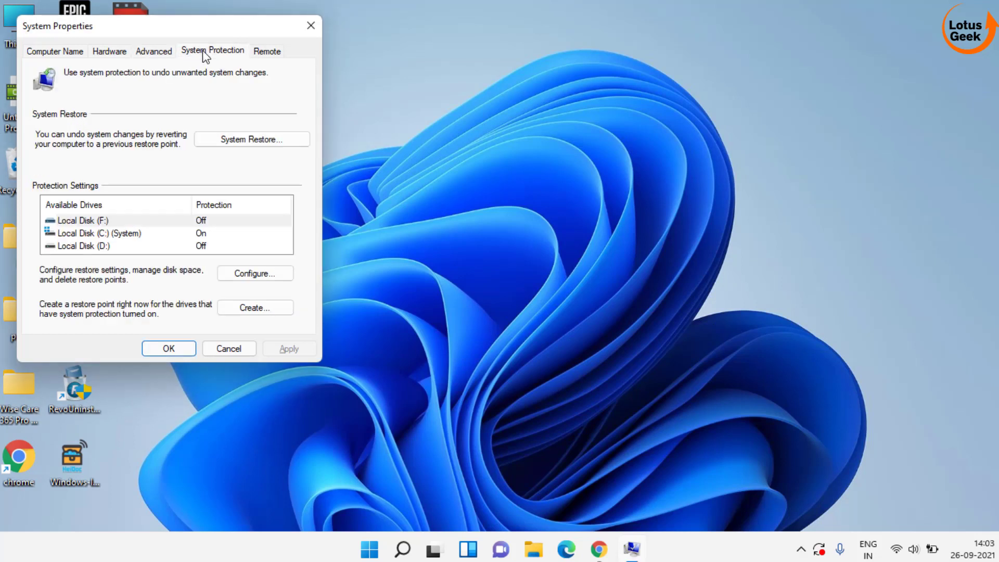
{"action": "left_click", "coordinate": [256, 145]}
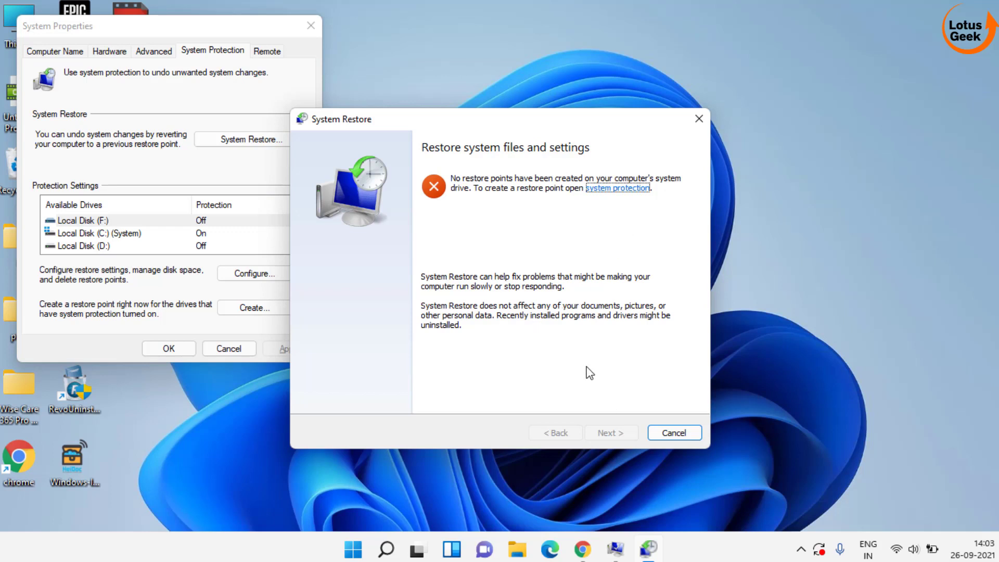
- Close System Restore and System Properties, then expand Display adapters in Device Manager
{"action": "left_click", "coordinate": [678, 434]}
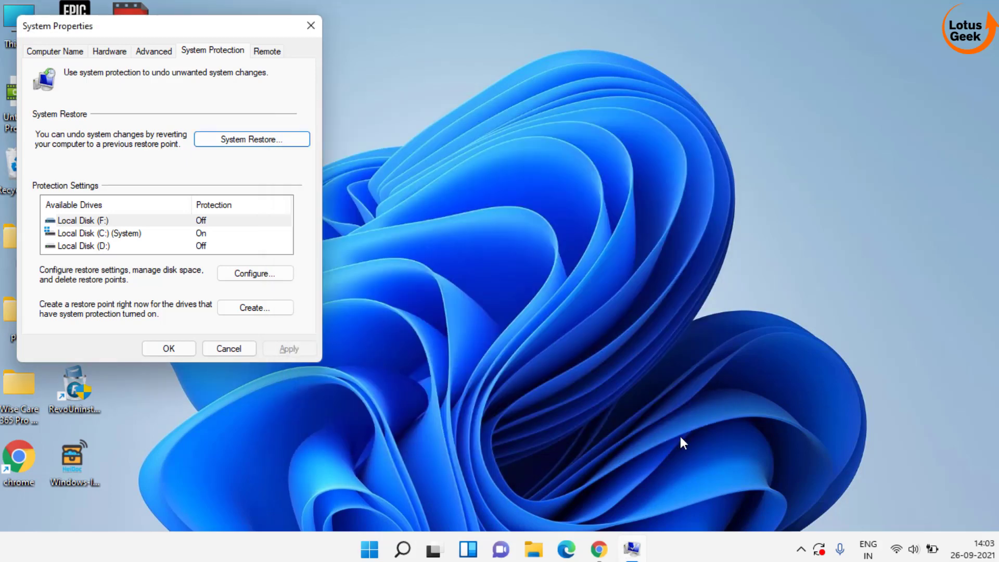
{"action": "left_click", "coordinate": [311, 27]}
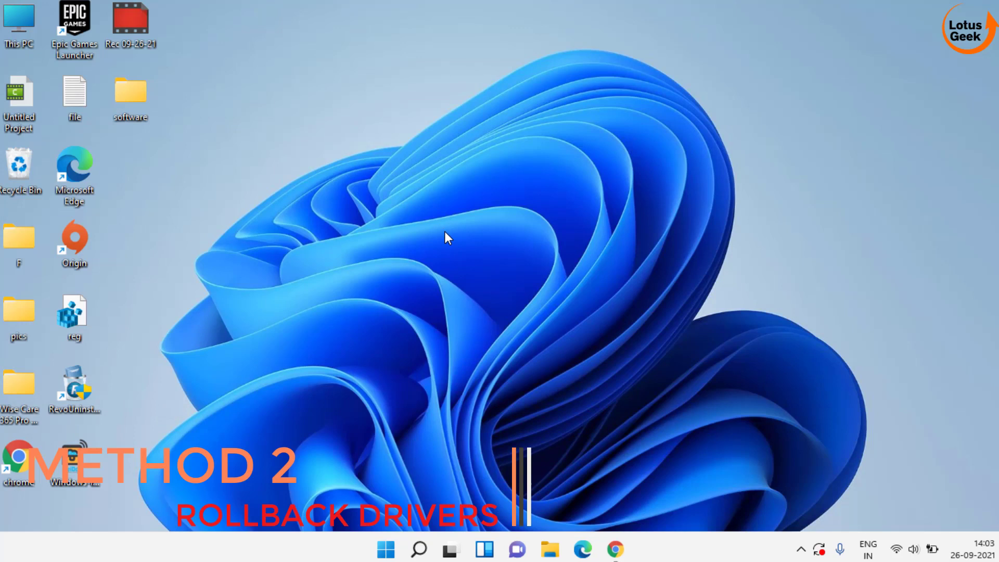
{"action": "right_click", "coordinate": [385, 551]}
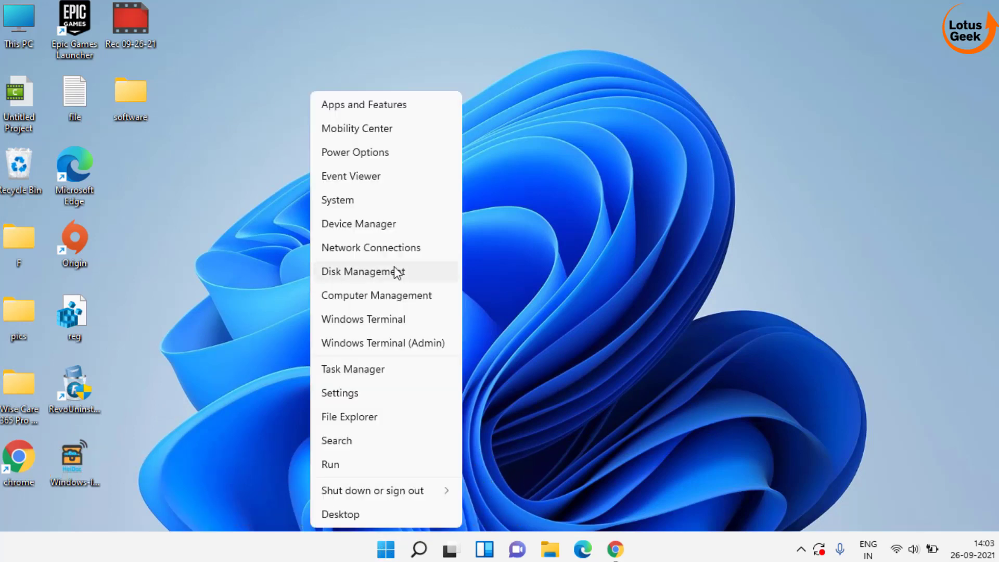
{"action": "left_click", "coordinate": [353, 223]}
{"action": "left_click", "coordinate": [129, 204]}
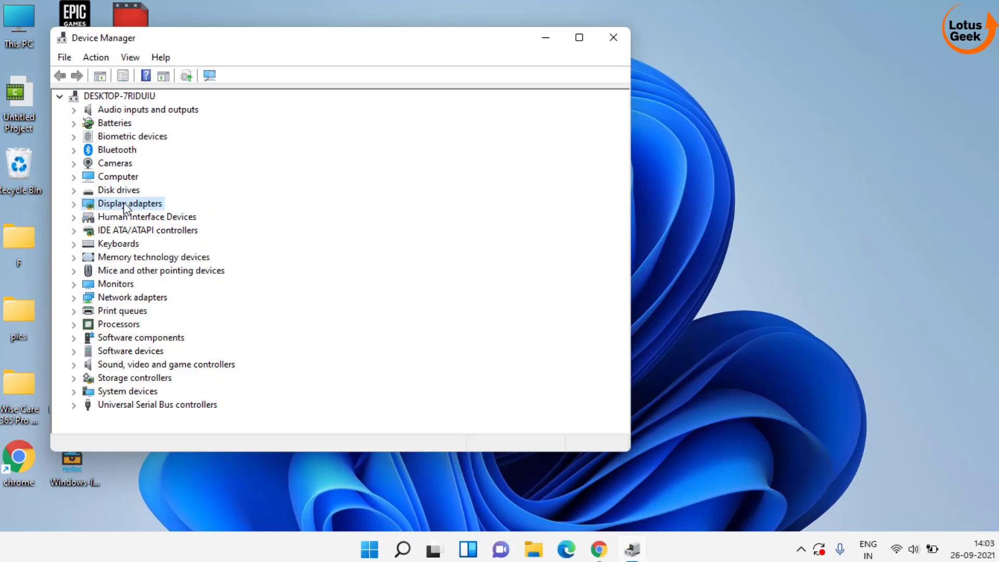
{"action": "left_click", "coordinate": [73, 204]}
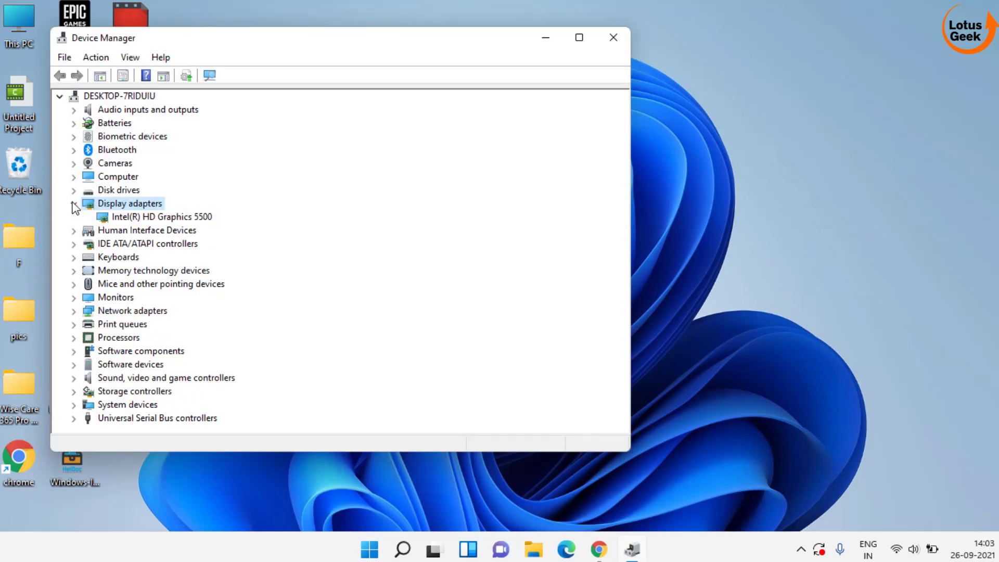
- View the Intel(R) HD Graphics 5500 driver details: version 20.19.15.5144, rollback unavailable
{"action": "right_click", "coordinate": [175, 221]}
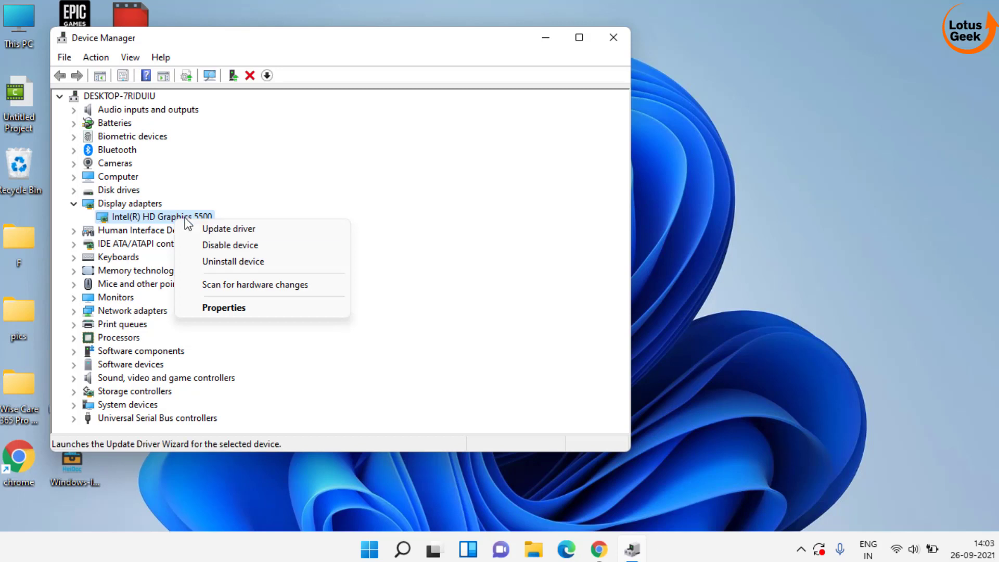
{"action": "left_click", "coordinate": [221, 307]}
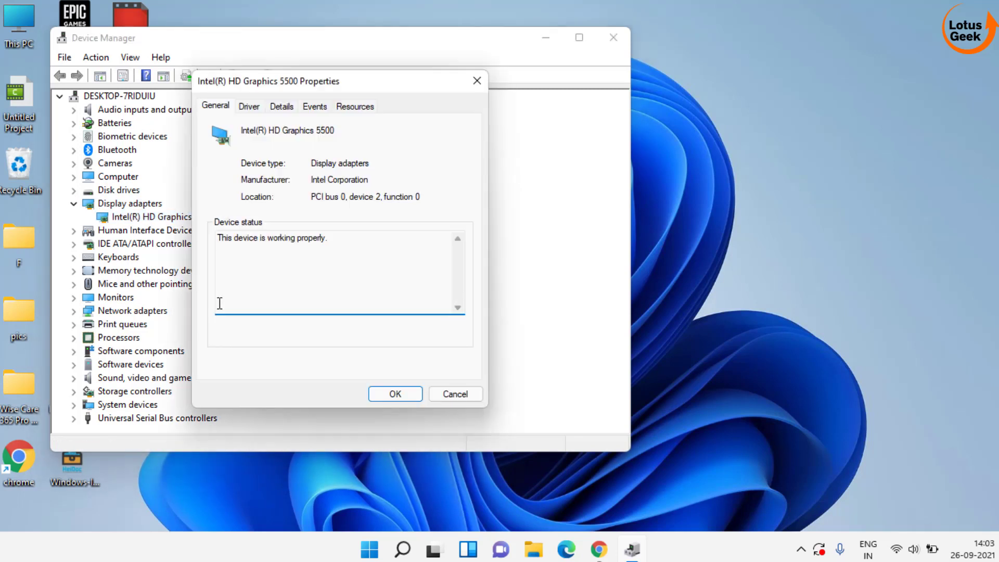
{"action": "left_click", "coordinate": [247, 107]}
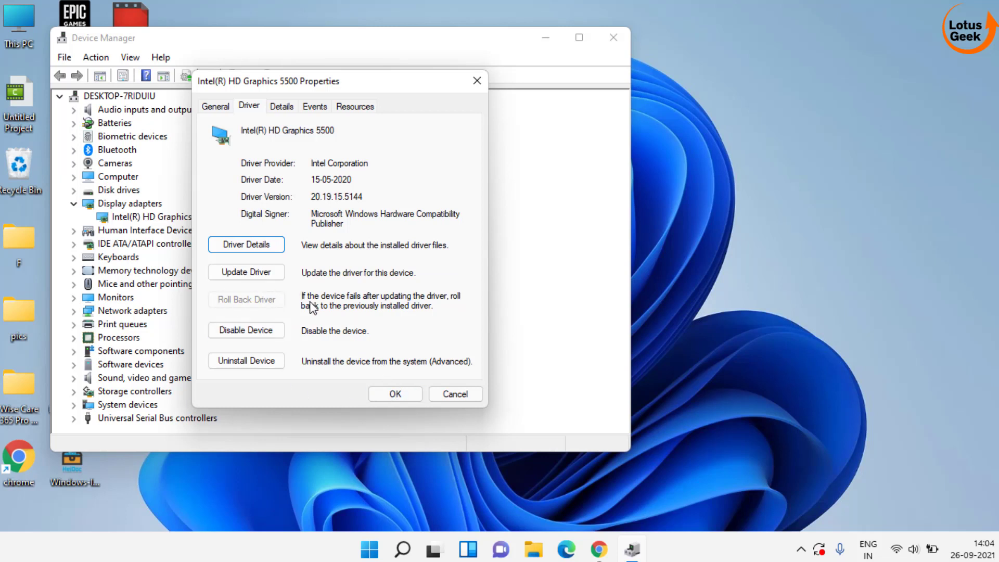
- Close the adapter properties, minimize Device Manager, and open System Properties through Run
{"action": "left_click", "coordinate": [405, 394]}
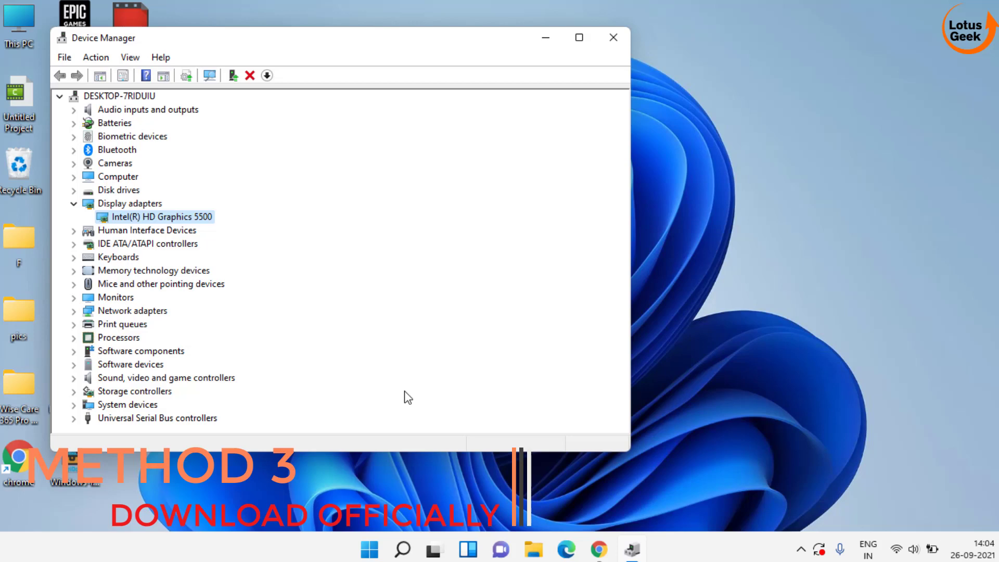
{"action": "left_click_drag", "start_coordinate": [372, 42], "coordinate": [579, 56]}
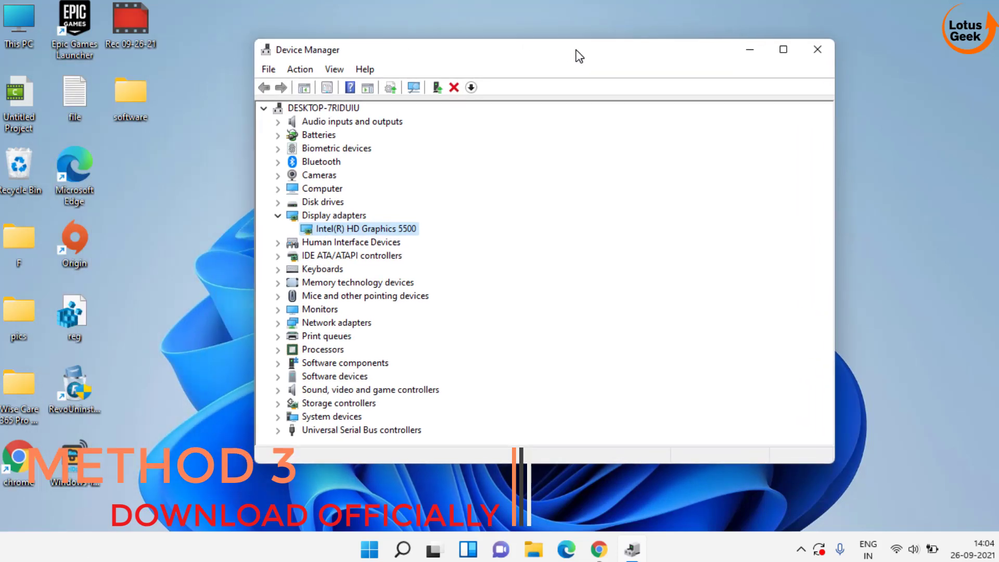
{"action": "left_click", "coordinate": [750, 50]}
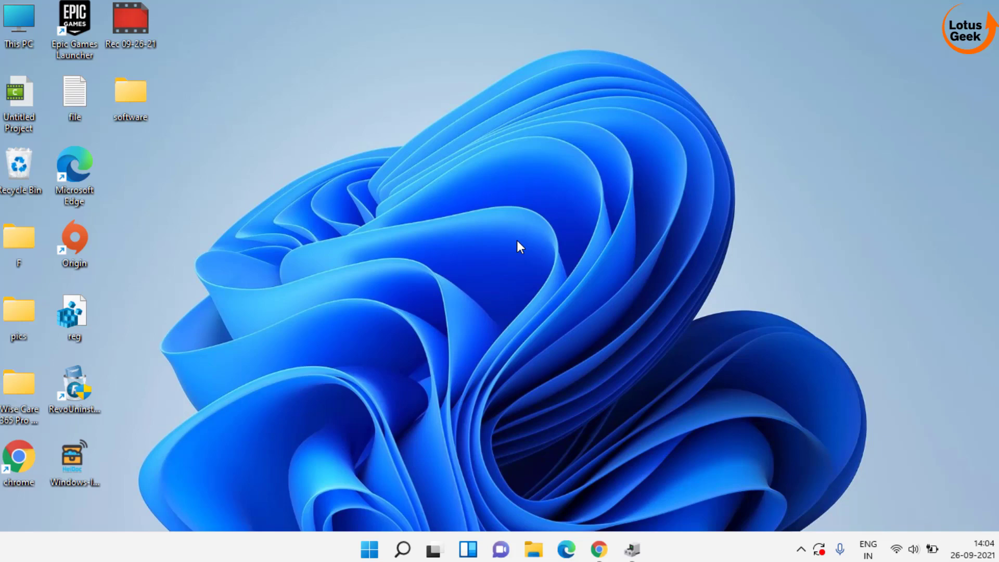
{"action": "key", "text": "super"}
{"action": "type", "text": "run"}
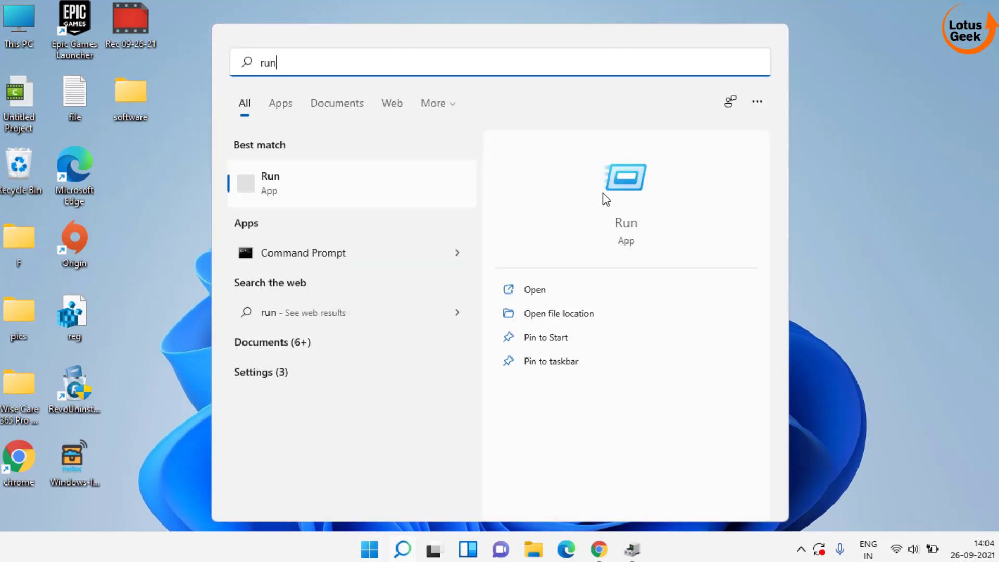
{"action": "key", "text": "Return"}
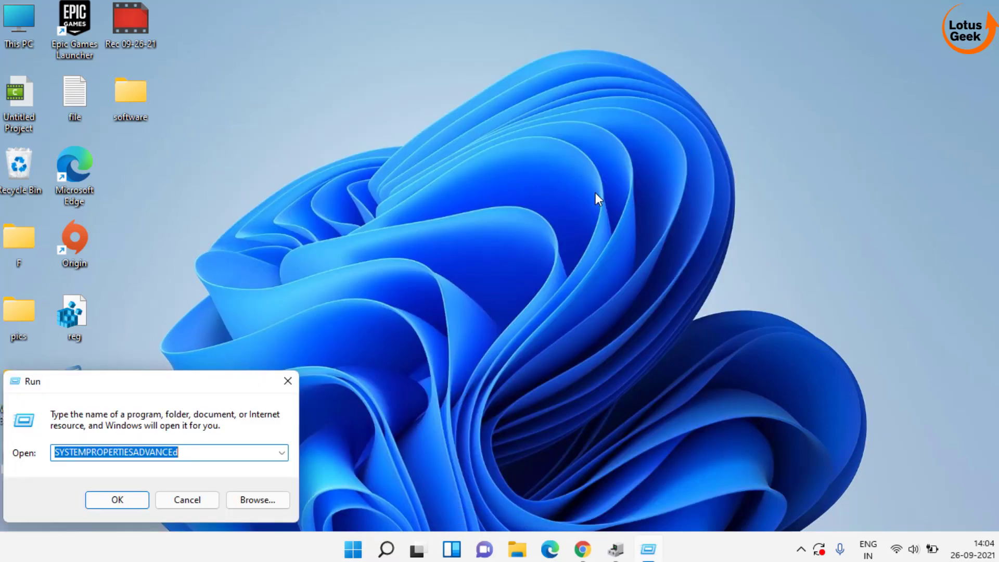
{"action": "key", "text": "End"}
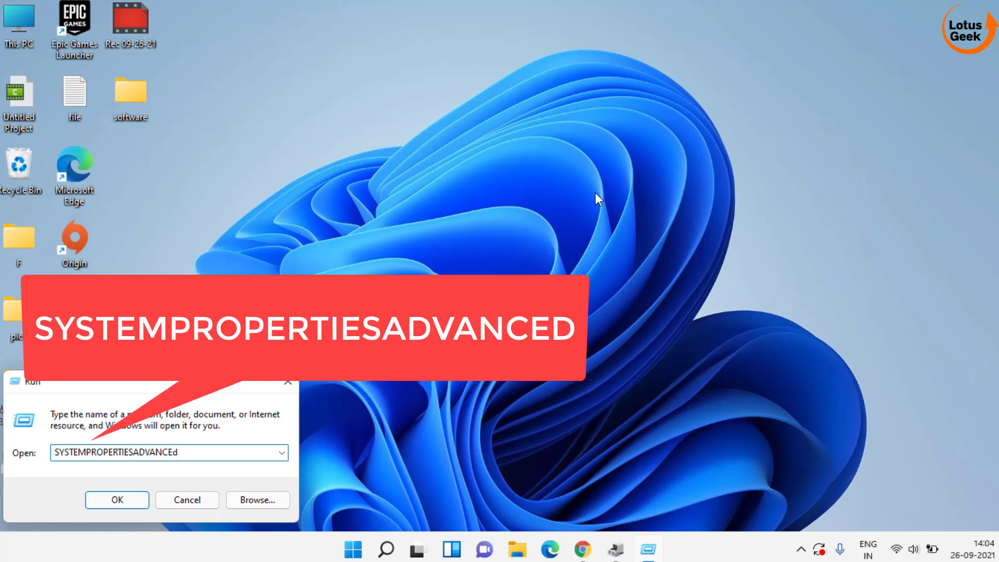
{"action": "key", "text": "Return"}
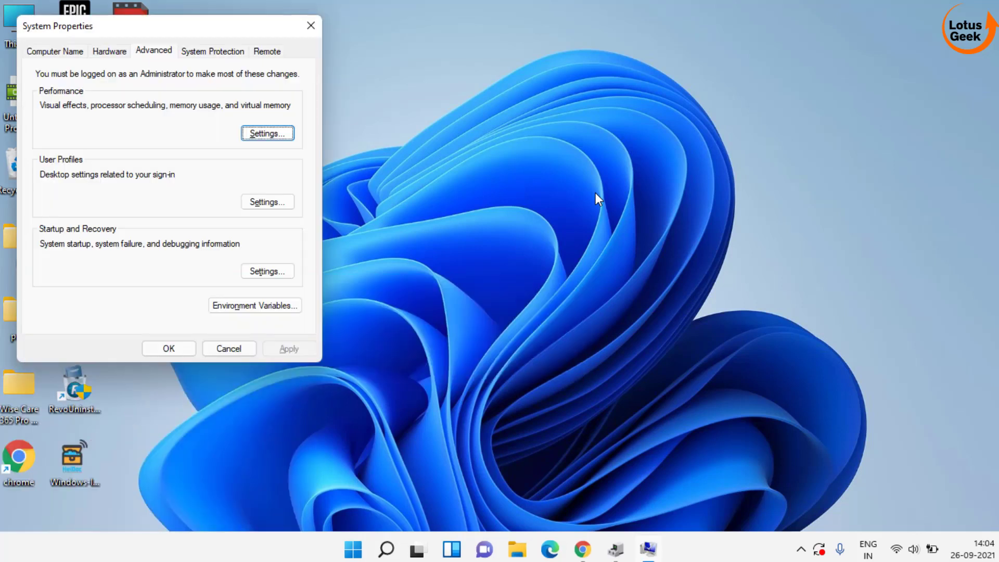
- Set Device Installation Settings to No, save, and close System Properties with OK
{"action": "left_click", "coordinate": [107, 54]}
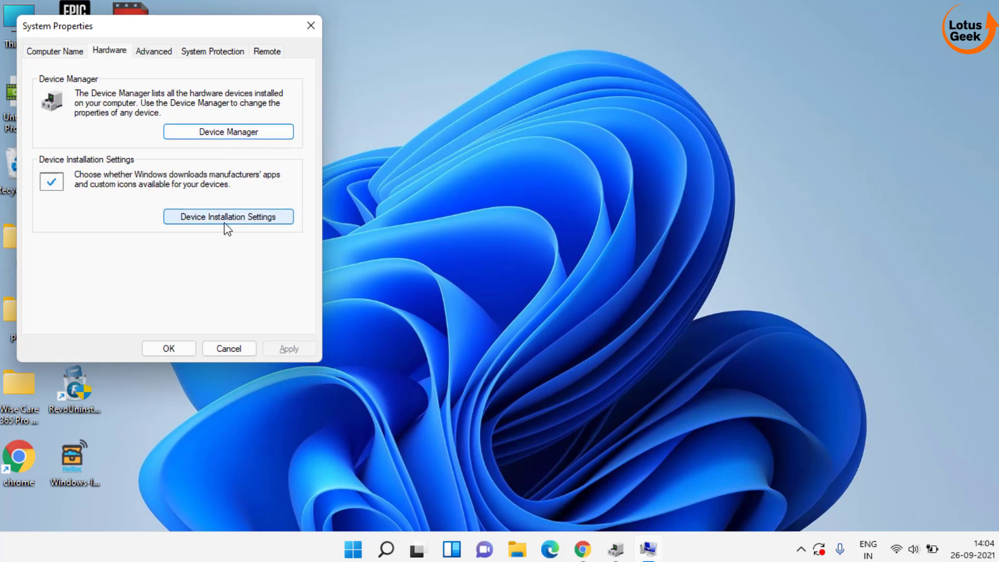
{"action": "left_click", "coordinate": [238, 216]}
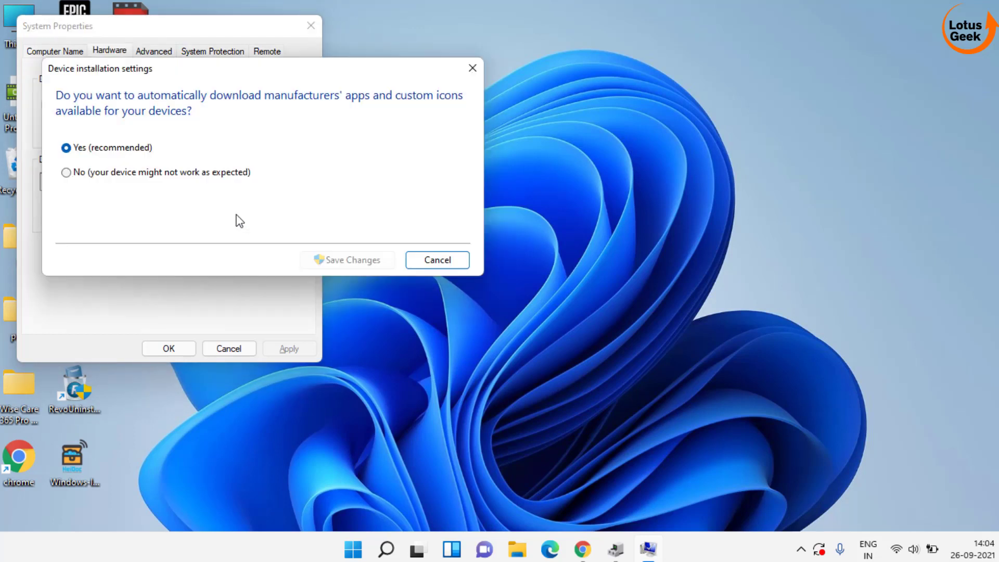
{"action": "left_click", "coordinate": [110, 176]}
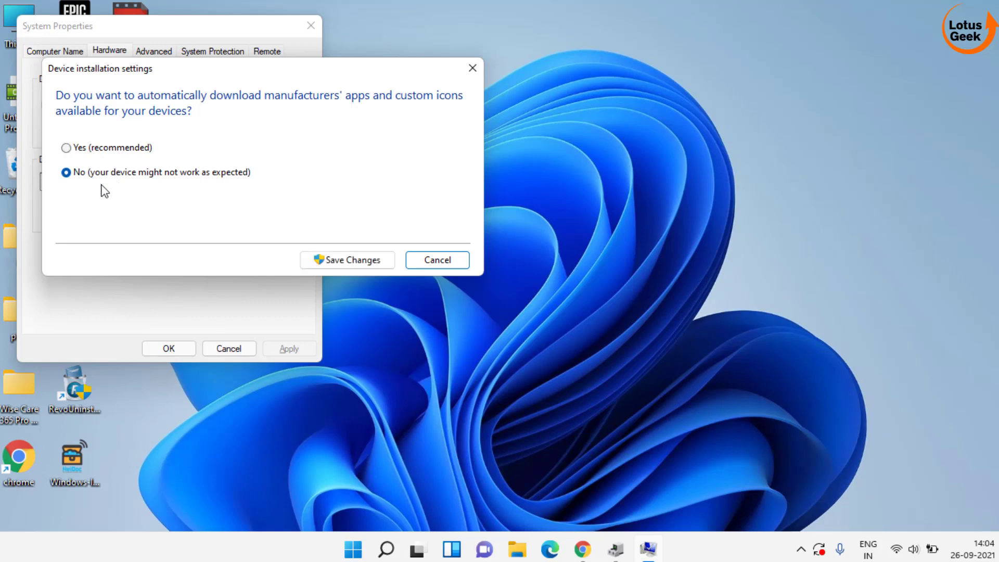
{"action": "left_click", "coordinate": [338, 260]}
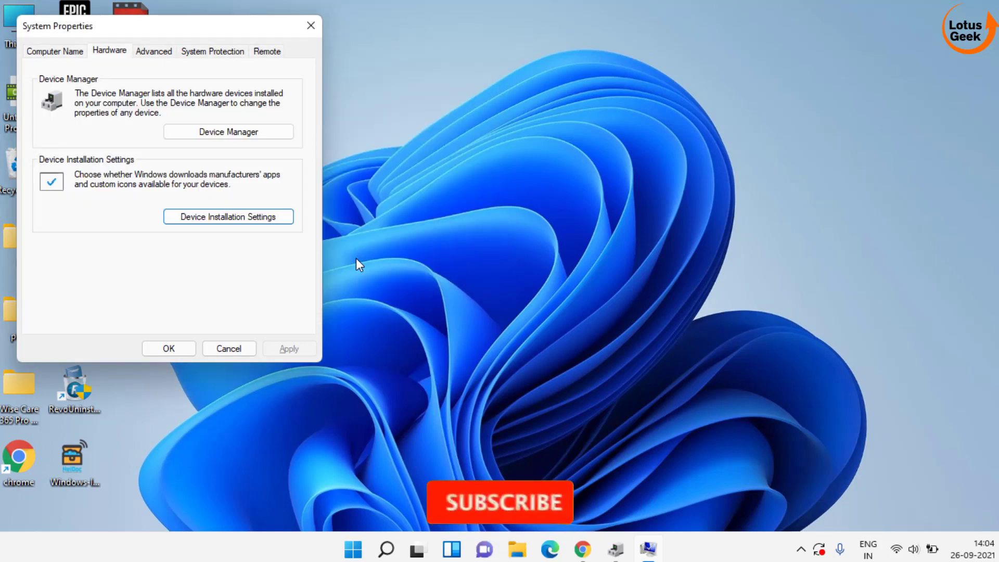
{"action": "left_click", "coordinate": [169, 348]}
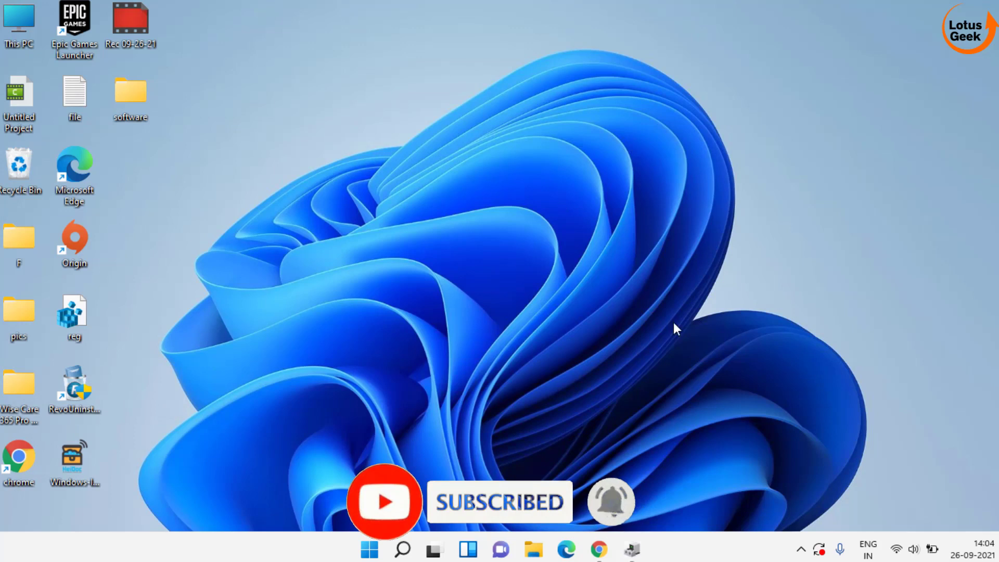
- Restore Device Manager, confirm Intel(R) HD Graphics 5500 is the only display adapter, and close it
{"action": "left_click", "coordinate": [633, 549]}
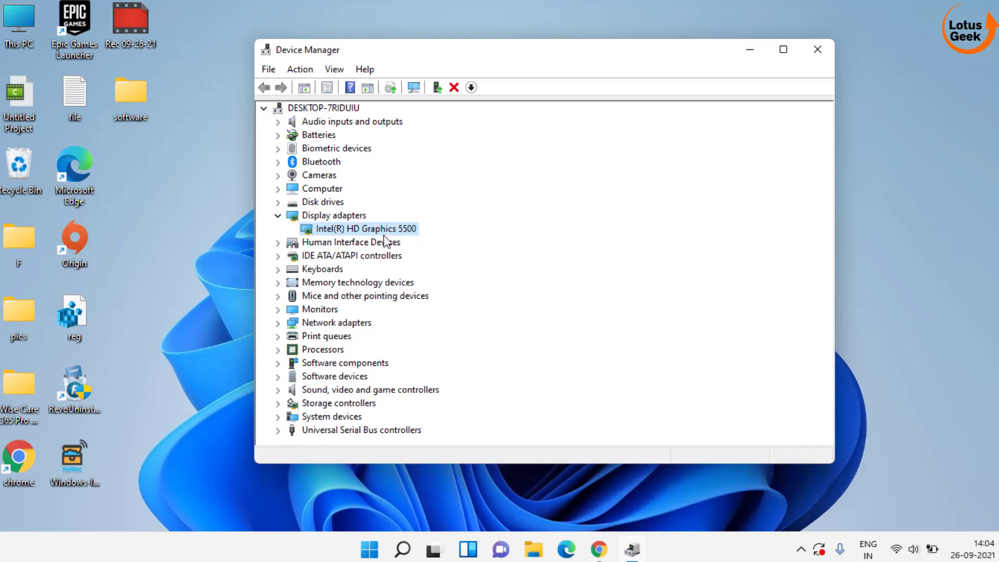
{"action": "left_click", "coordinate": [817, 50]}
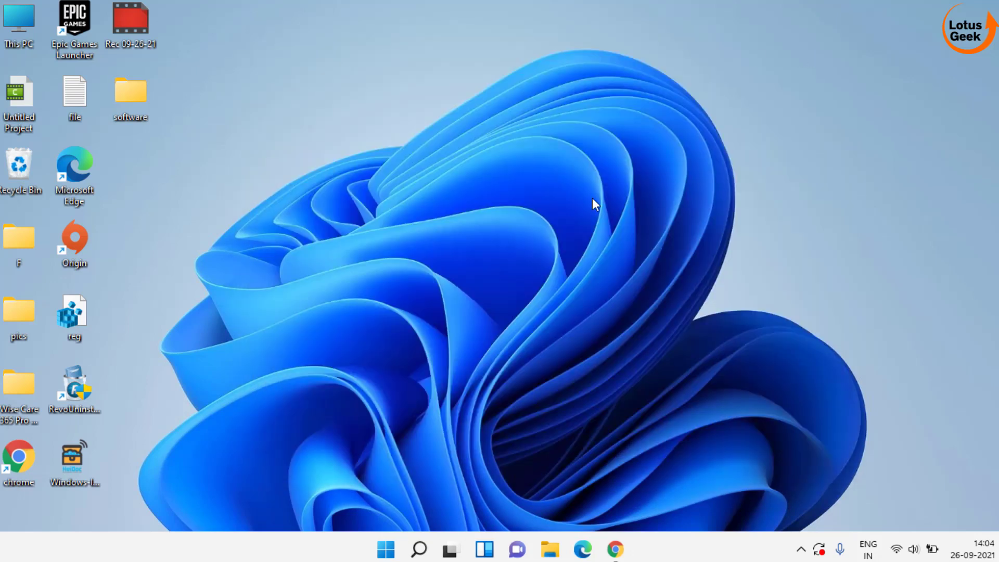
- Bring the AMD support page to the front and choose Graphics in the product selector
{"action": "mouse_move", "coordinate": [616, 549]}
{"action": "left_click", "coordinate": [671, 470]}
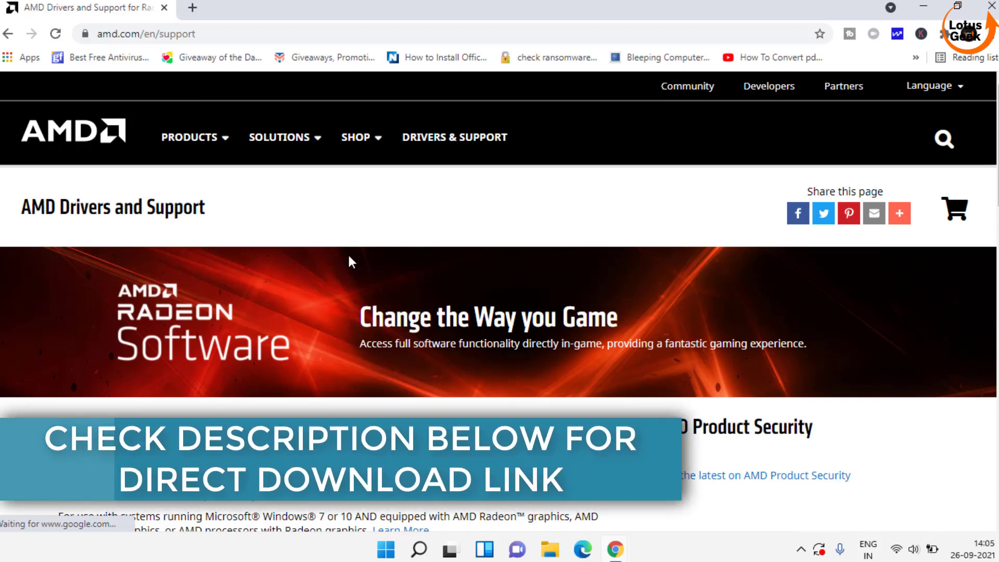
{"action": "scroll", "coordinate": [349, 255], "scroll_direction": "down", "scroll_amount": 5}
{"action": "scroll", "coordinate": [354, 244], "scroll_direction": "down", "scroll_amount": 5}
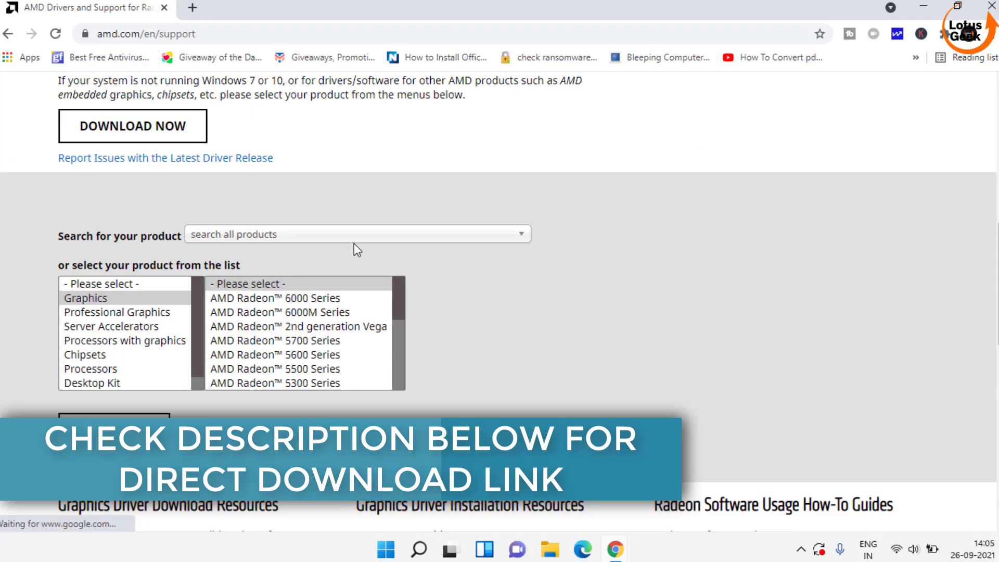
{"action": "left_click", "coordinate": [86, 298]}
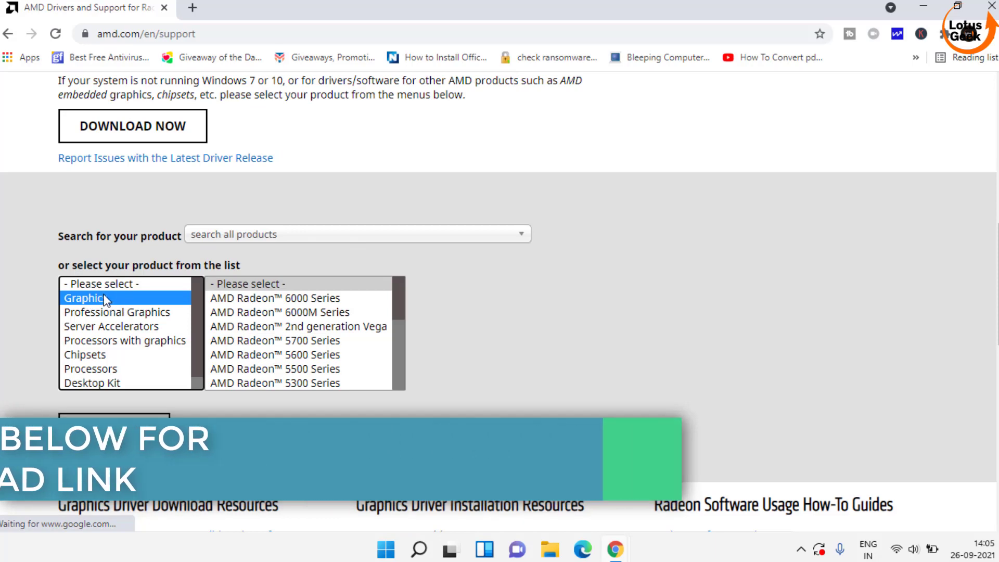
{"action": "left_click", "coordinate": [286, 341]}
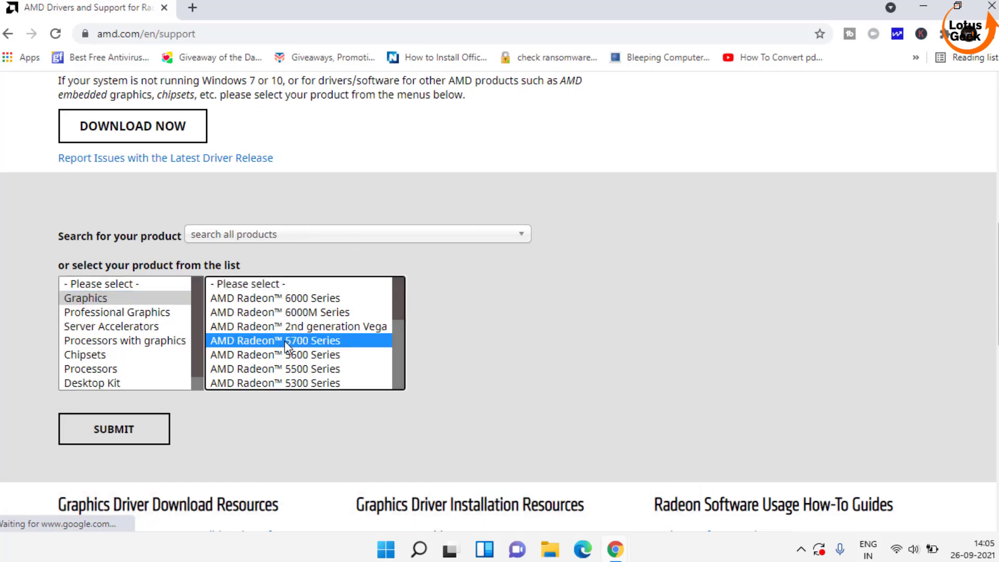
- Select Radeon 6000M Series > RX 6000M Series > RX 6700M and submit
{"action": "scroll", "coordinate": [286, 344], "scroll_direction": "down", "scroll_amount": 5}
{"action": "scroll", "coordinate": [268, 364], "scroll_direction": "down", "scroll_amount": 5}
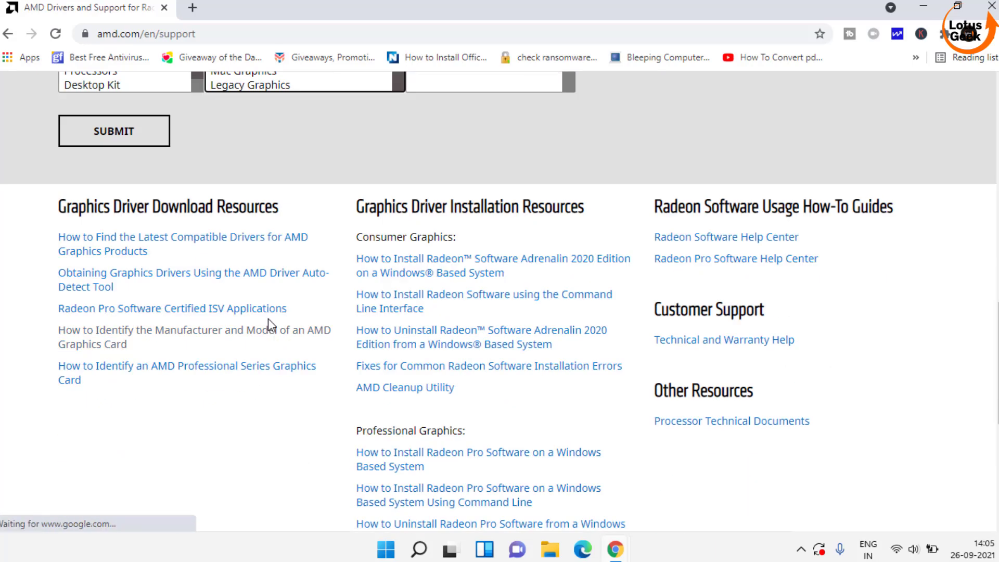
{"action": "scroll", "coordinate": [268, 318], "scroll_direction": "up", "scroll_amount": 7}
{"action": "scroll", "coordinate": [270, 385], "scroll_direction": "up", "scroll_amount": 5}
{"action": "left_click", "coordinate": [275, 389]}
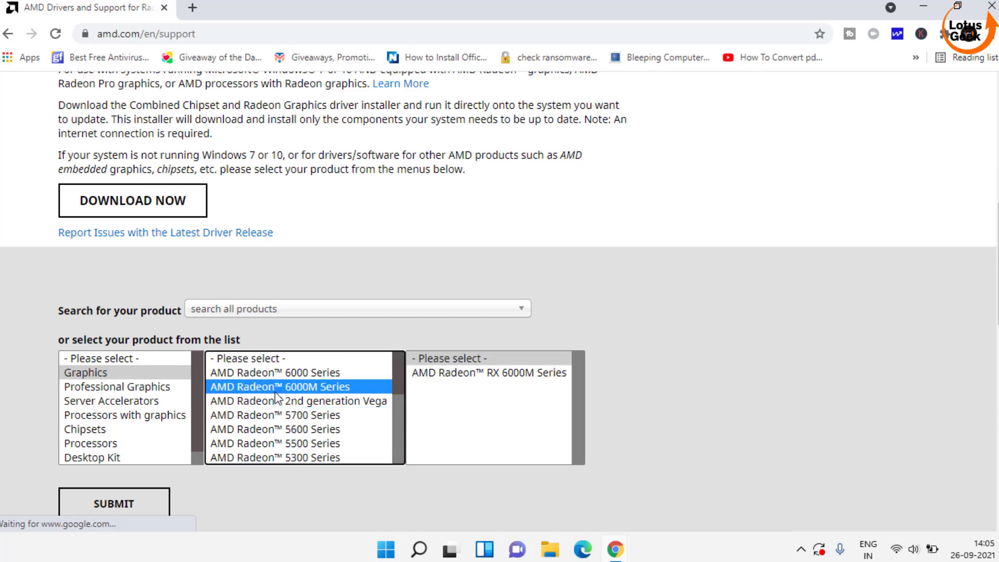
{"action": "left_click", "coordinate": [510, 372]}
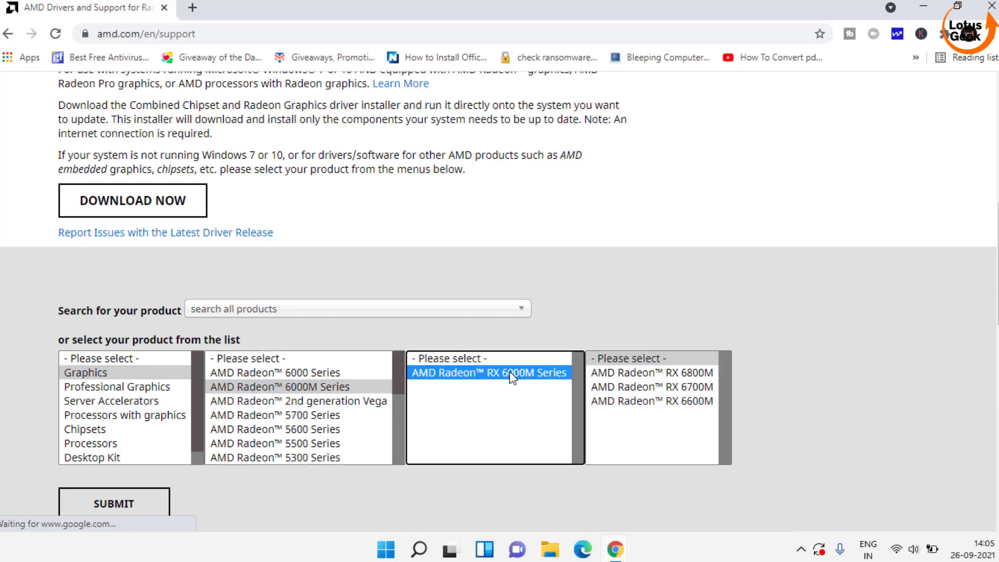
{"action": "left_click", "coordinate": [646, 386]}
{"action": "left_click", "coordinate": [130, 489]}
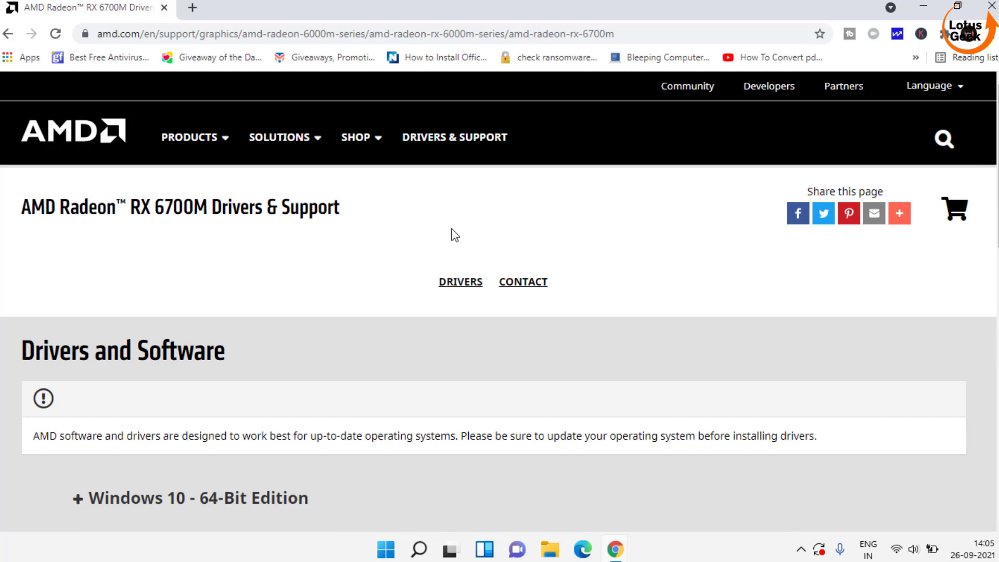
- Download the Adrenalin 21.9.2 Optional driver for Windows 10 64-Bit to the Desktop
{"action": "scroll", "coordinate": [454, 234], "scroll_direction": "down", "scroll_amount": 5}
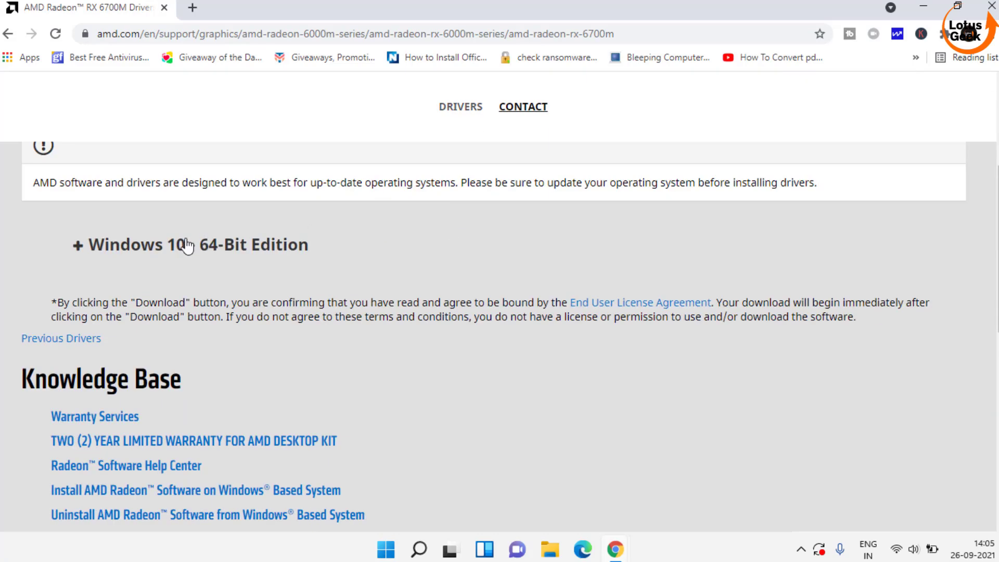
{"action": "left_click", "coordinate": [79, 247]}
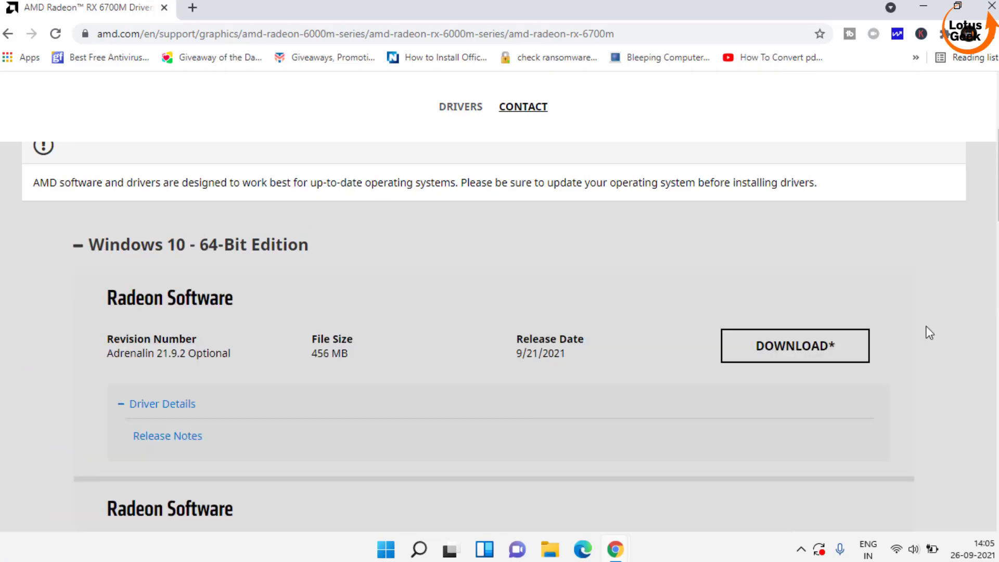
{"action": "left_click", "coordinate": [807, 360]}
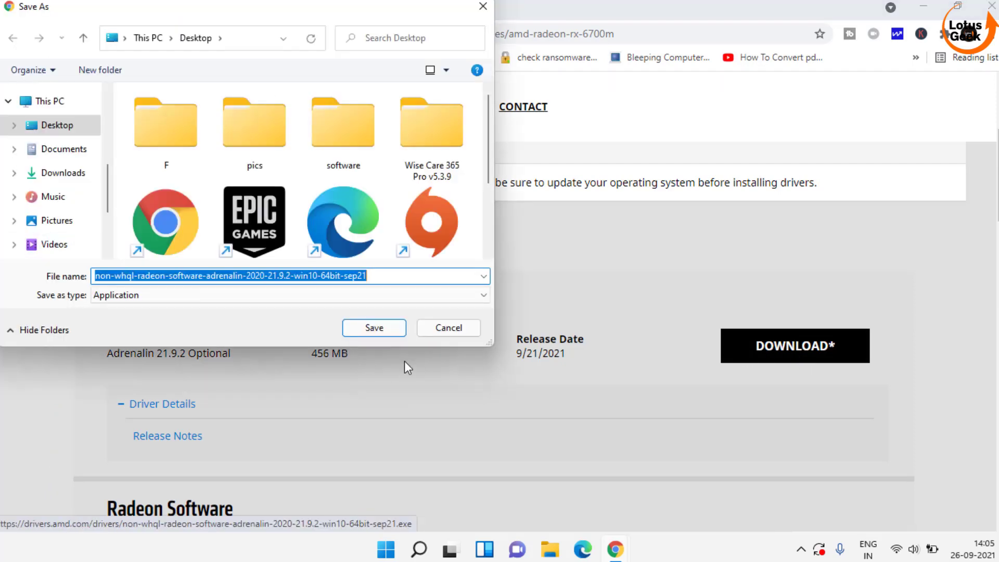
{"action": "left_click", "coordinate": [387, 328]}
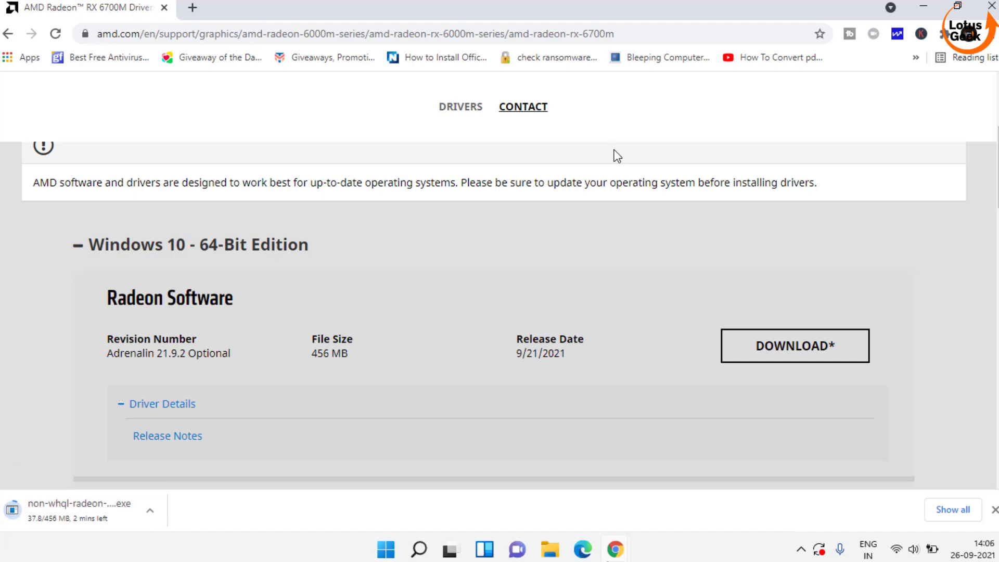
{"action": "left_click", "coordinate": [924, 6]}
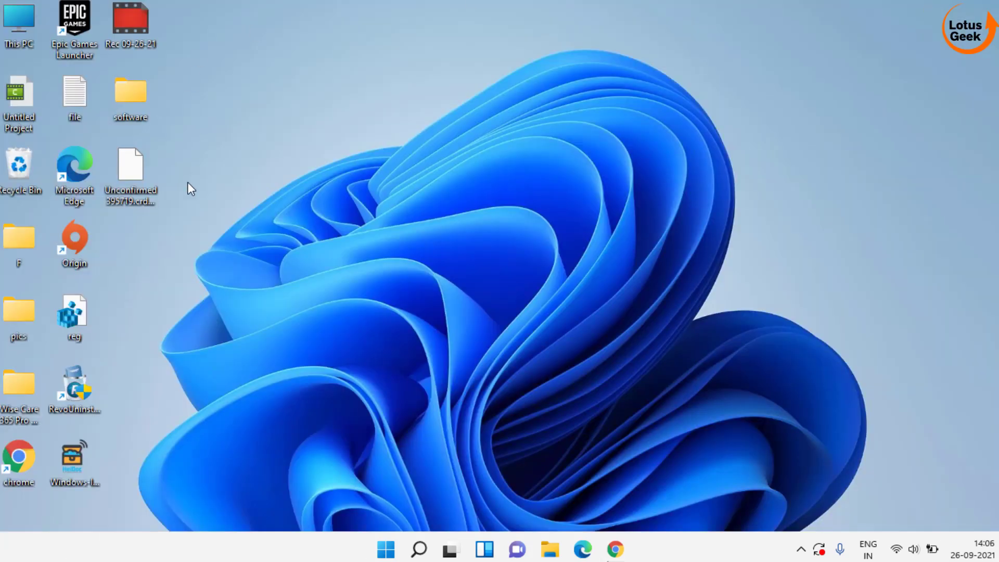
{"action": "mouse_move", "coordinate": [135, 186]}
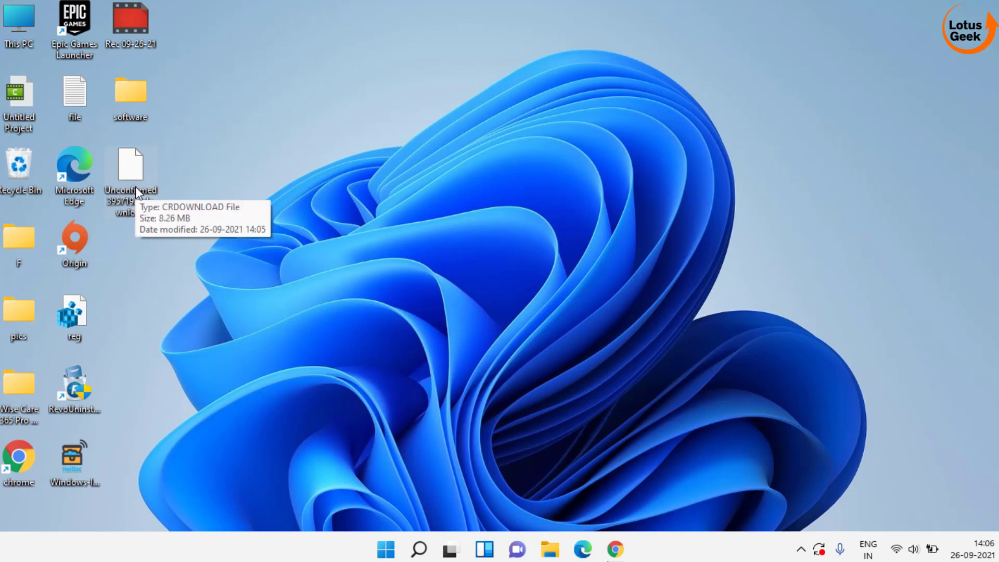